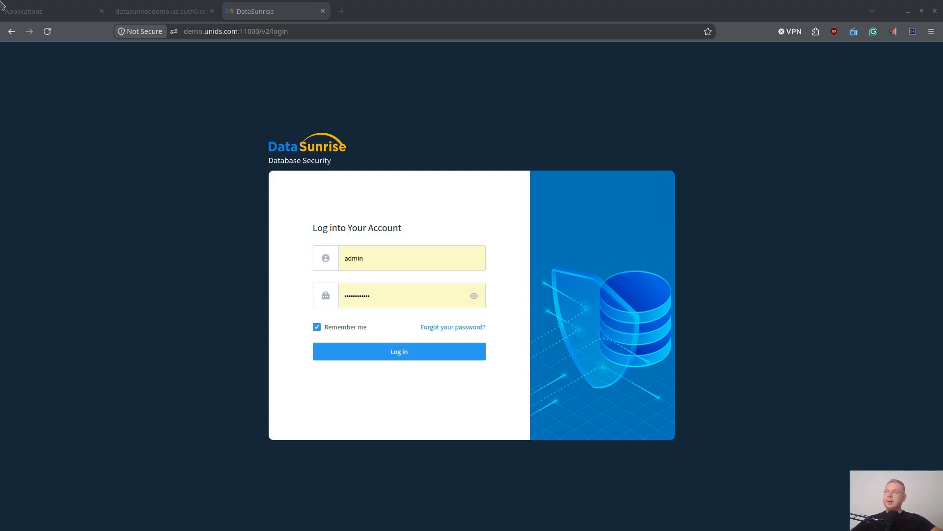
Step: Open the DataSunrise Security Suite app's Basic Information in Auth0 and select the tenant domain
click(48, 14)
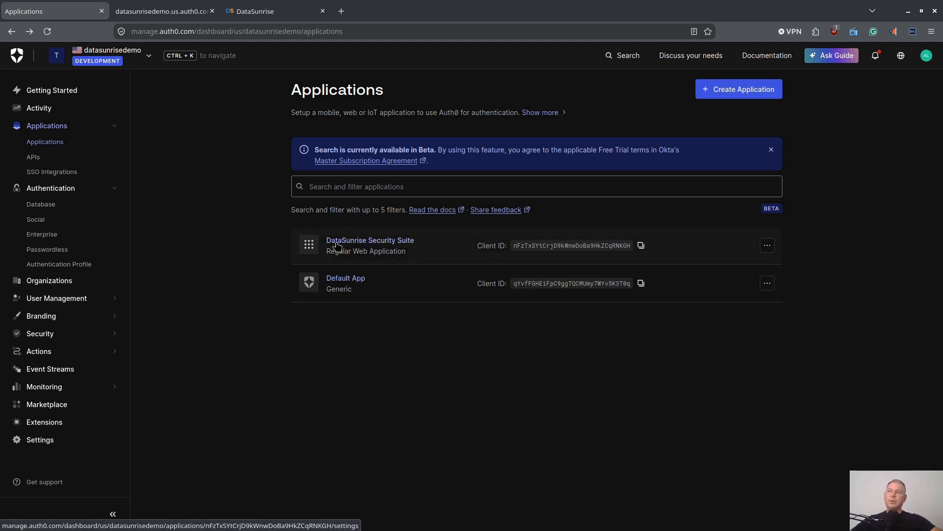
click(386, 240)
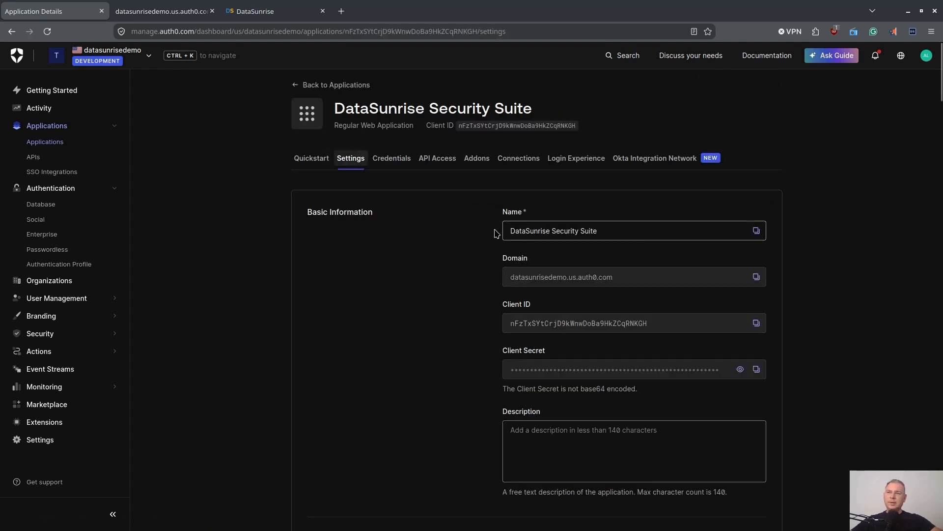
scroll(809, 259, down, 3)
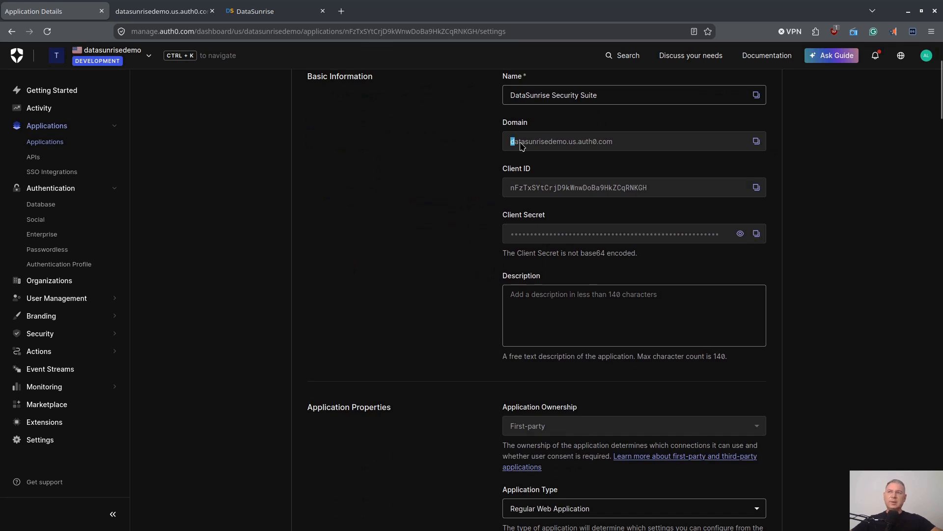
drag(511, 143, 627, 150)
click(856, 209)
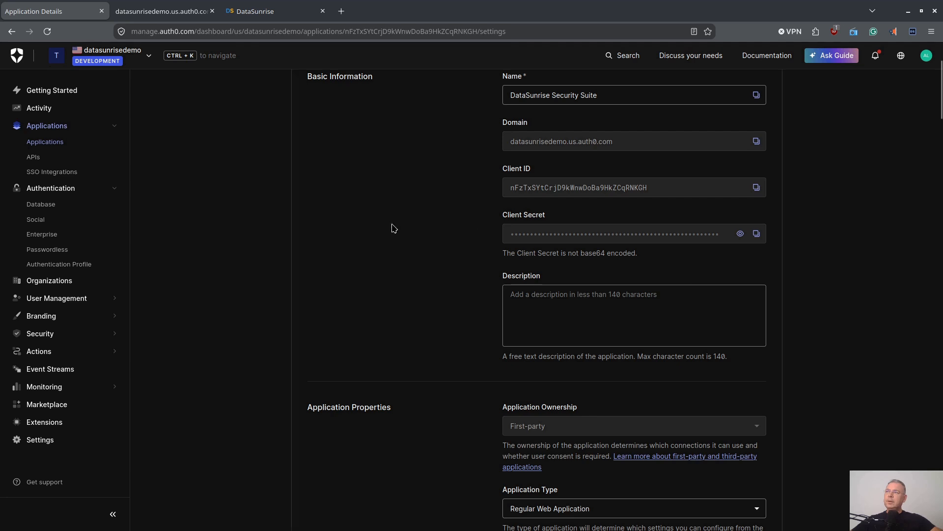
click(134, 14)
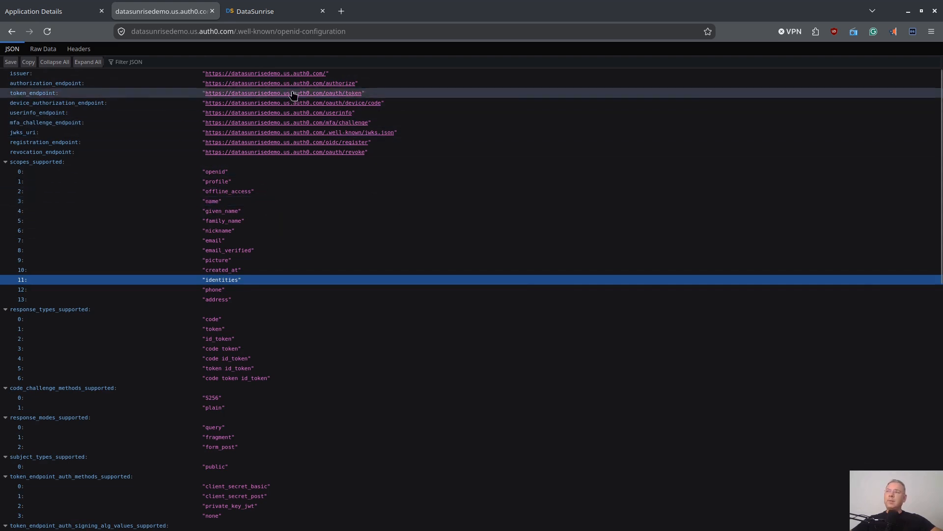
Step: Inspect the /.well-known/openid-configuration path in the configuration page's full address
click(250, 32)
click(239, 31)
drag(258, 31, 375, 31)
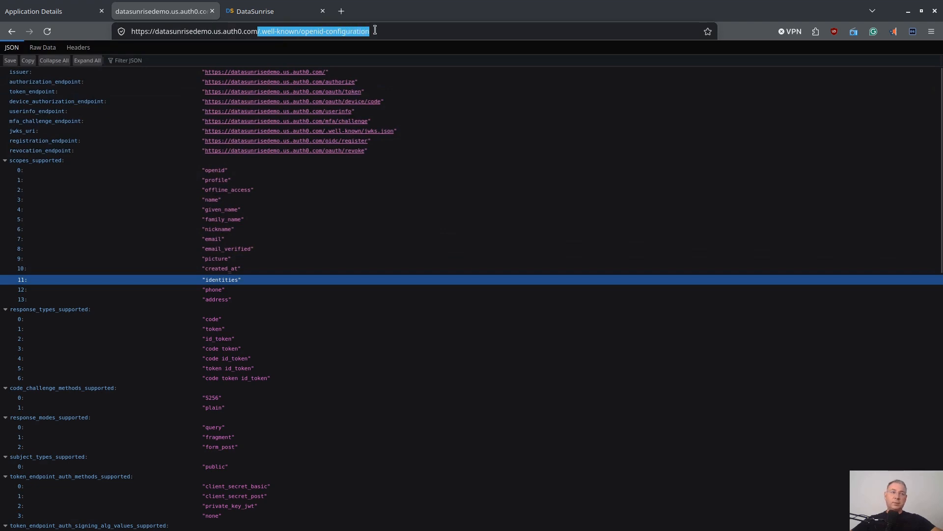
click(749, 33)
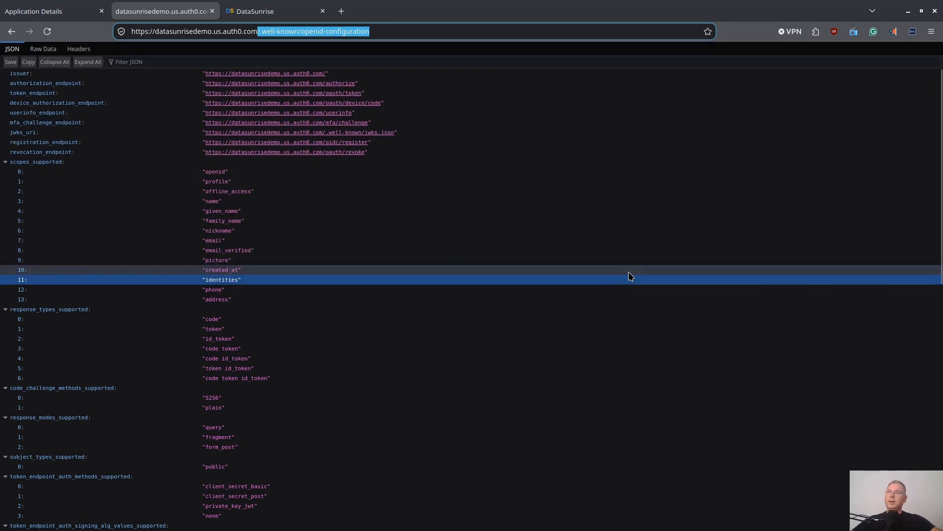
Step: Return to the DataSunrise login page and check the prefilled admin username
key(ctrl+Tab)
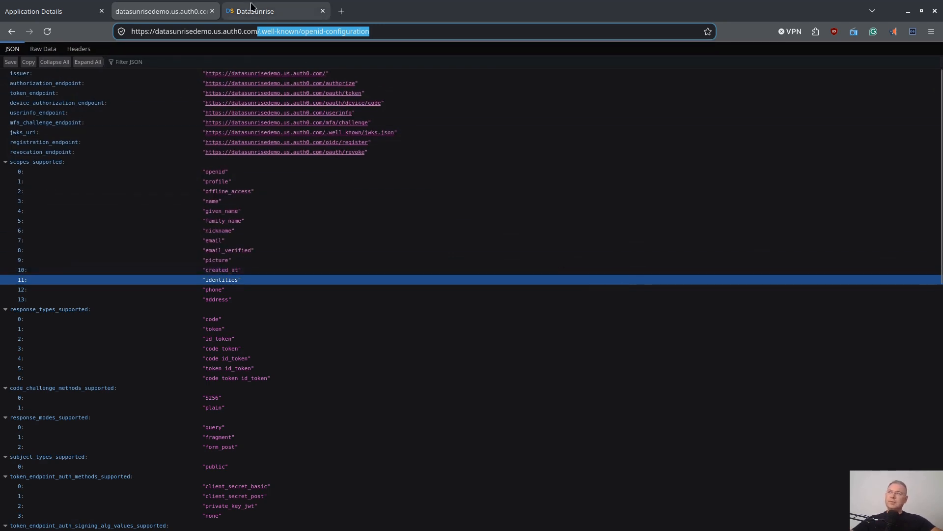
drag(369, 257, 324, 249)
click(235, 244)
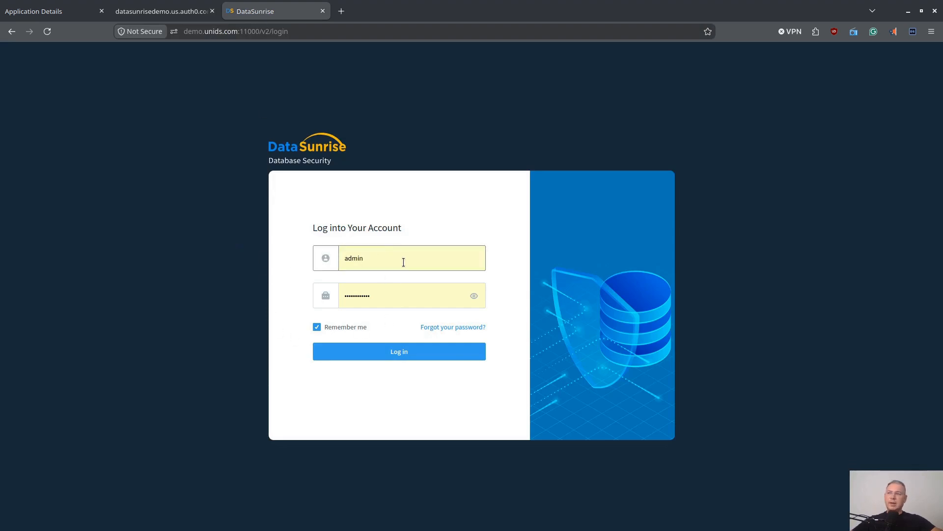
Step: Log in as admin and compare the Token Keys Endpoint URL against Auth0's OpenID configuration
click(458, 351)
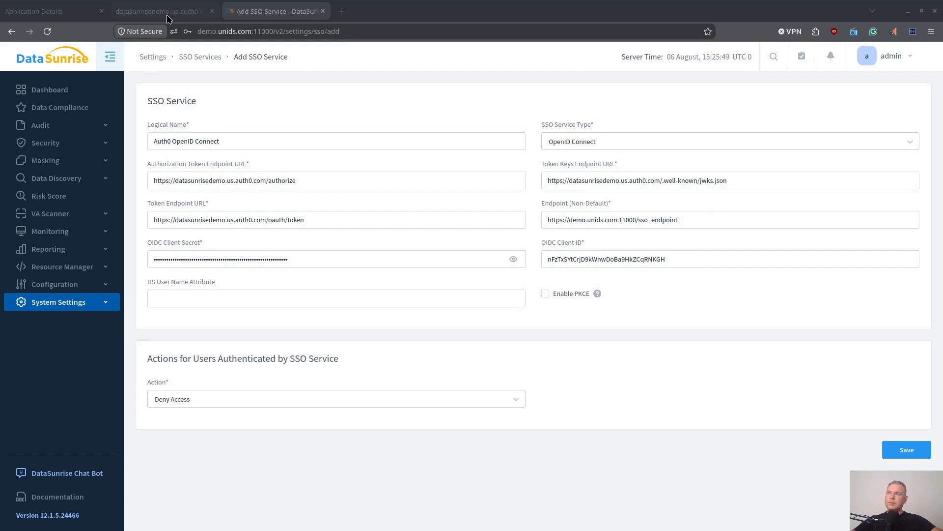
click(307, 181)
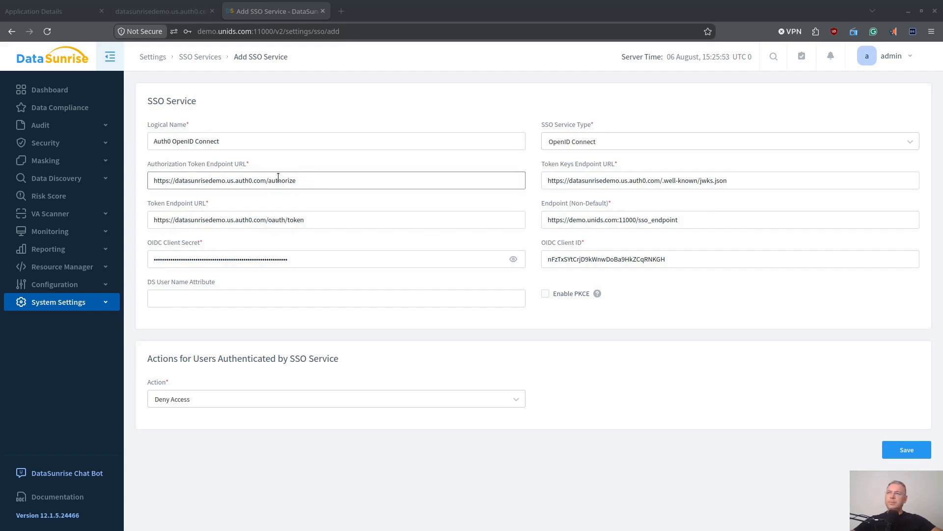
click(752, 180)
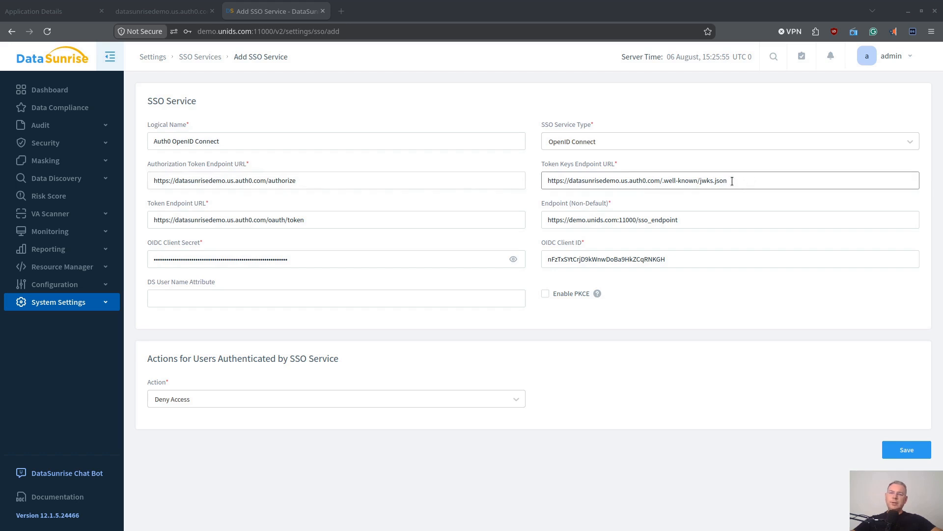
drag(732, 181, 537, 176)
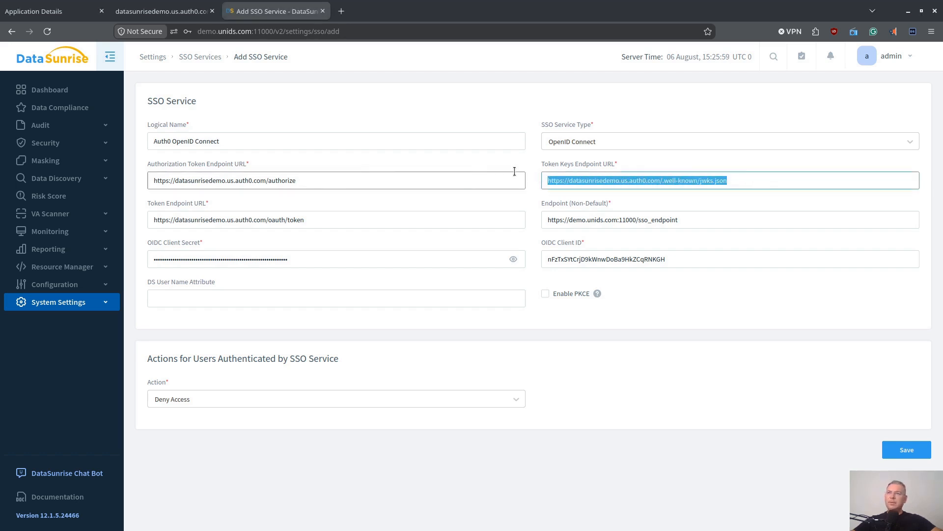
click(162, 12)
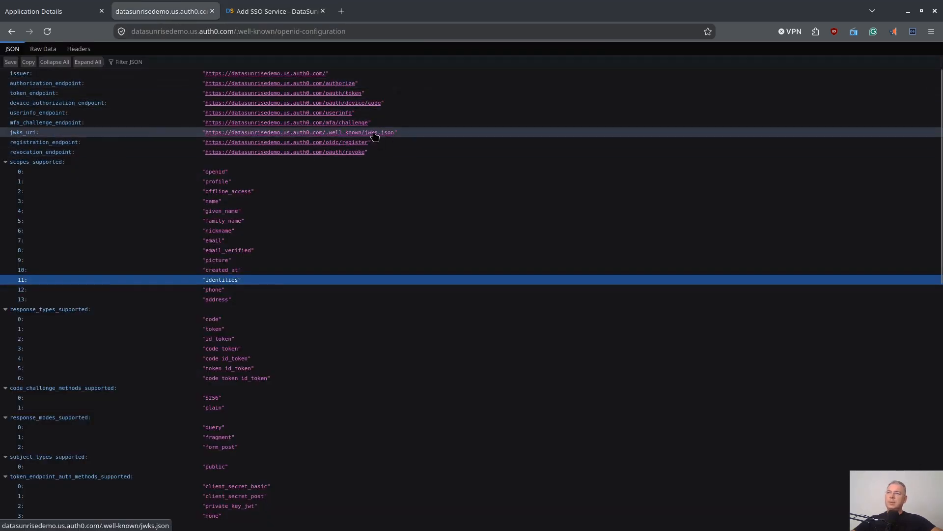
click(273, 11)
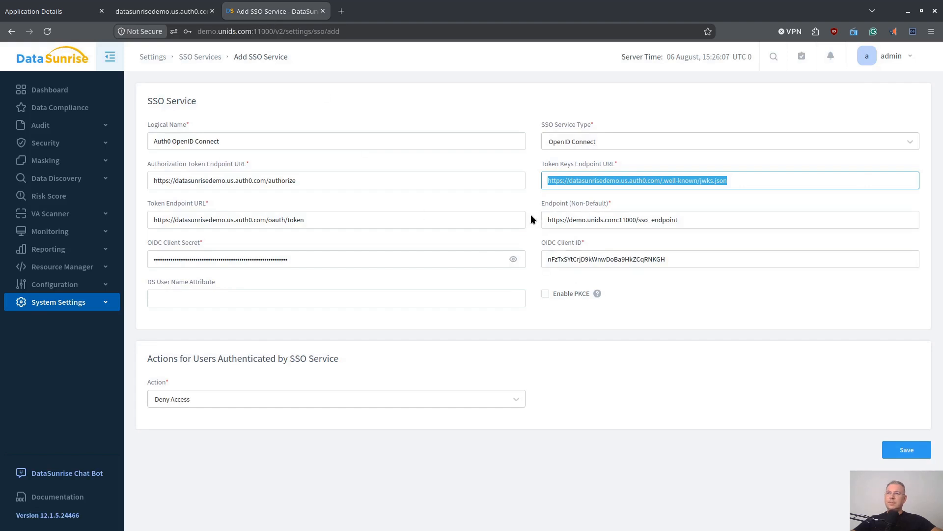
Step: Check the sso_endpoint part of the Endpoint (Non-Default) URL
click(613, 226)
key(ctrl+a)
click(694, 221)
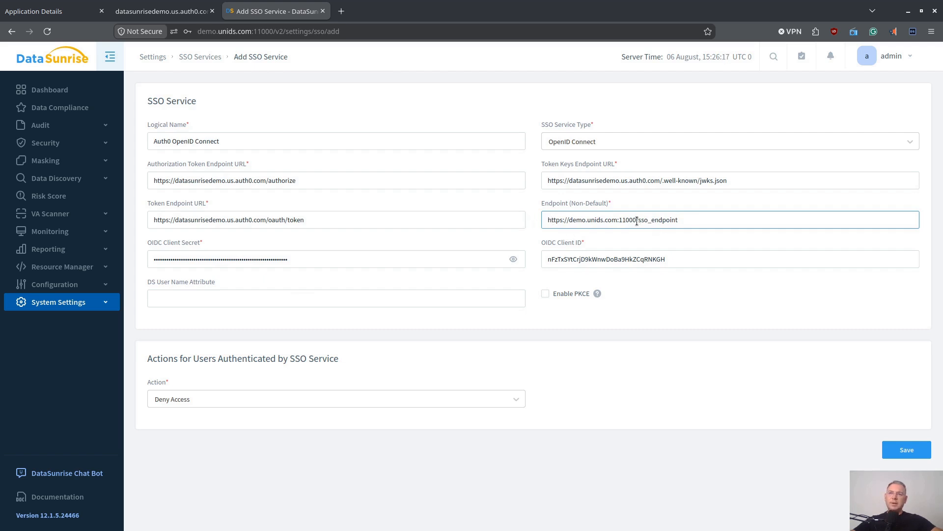
drag(638, 220, 696, 217)
click(696, 217)
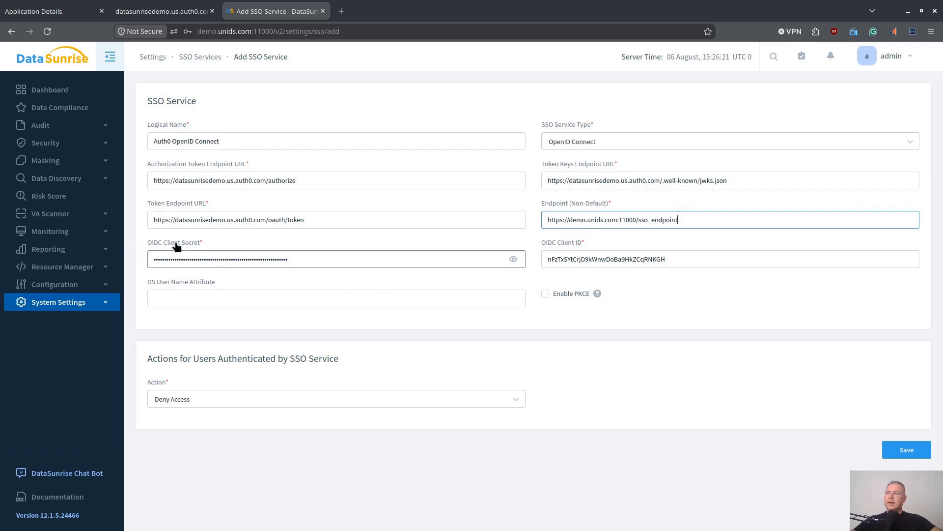
Step: Paste the Auth0 application's client ID into the OIDC Client ID field
click(49, 11)
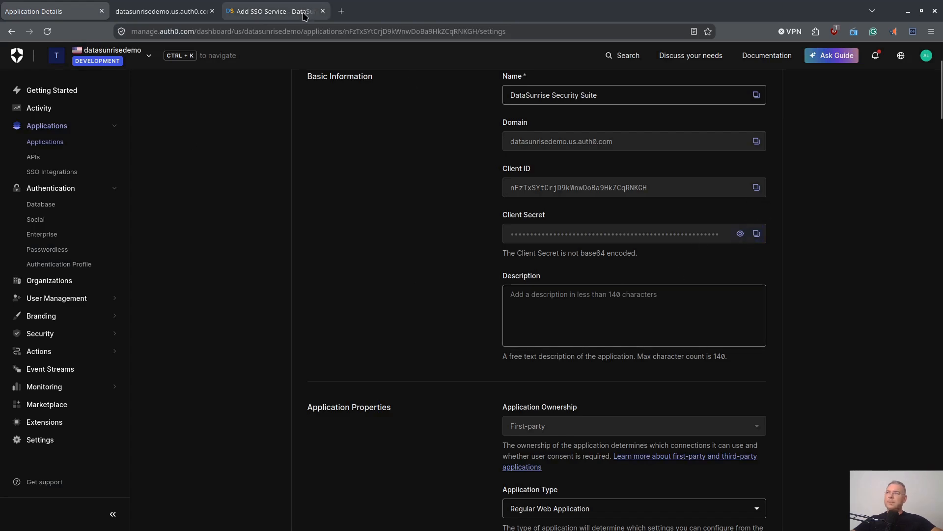
click(273, 11)
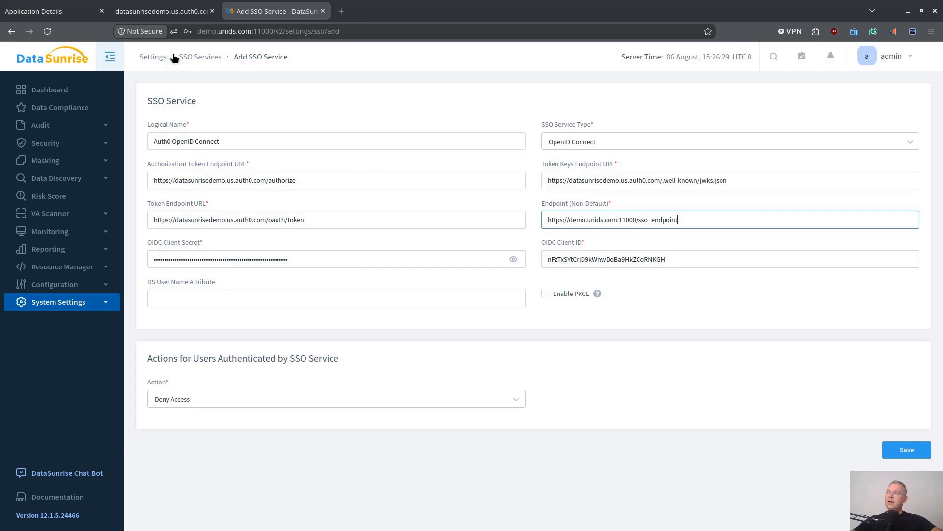
click(40, 11)
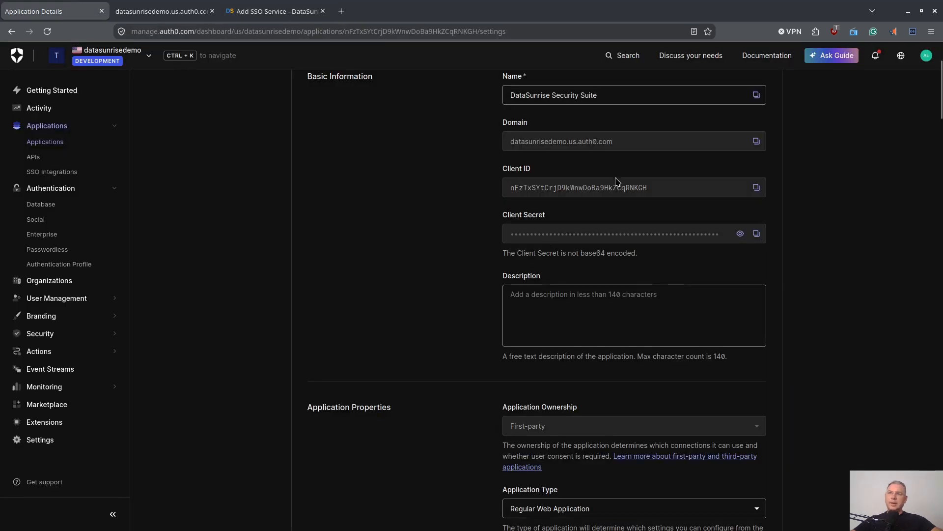
click(304, 13)
click(584, 246)
text(nFzTxSYtCrjD9kWnwDoBa9HkZCqRNKGH)
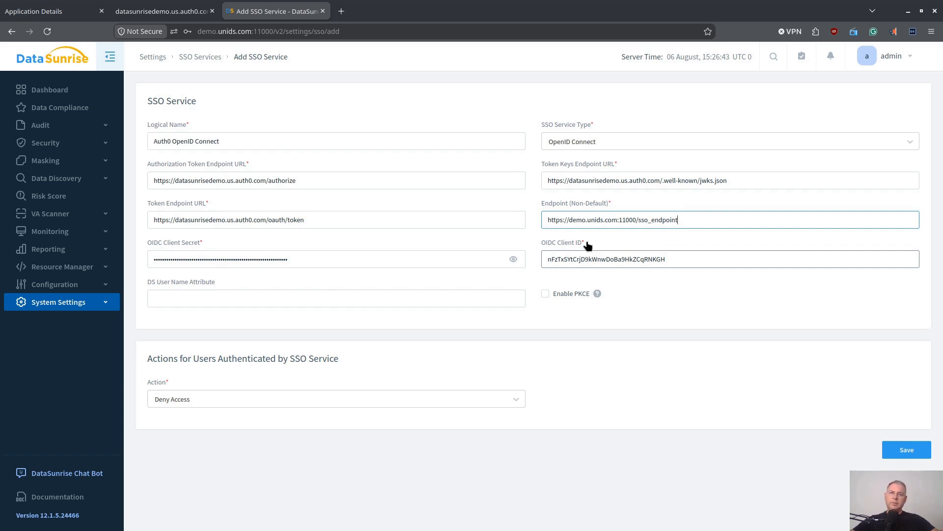
Step: Keep OpenID Connect as the SSO service type and save the service
click(558, 146)
click(564, 80)
click(905, 449)
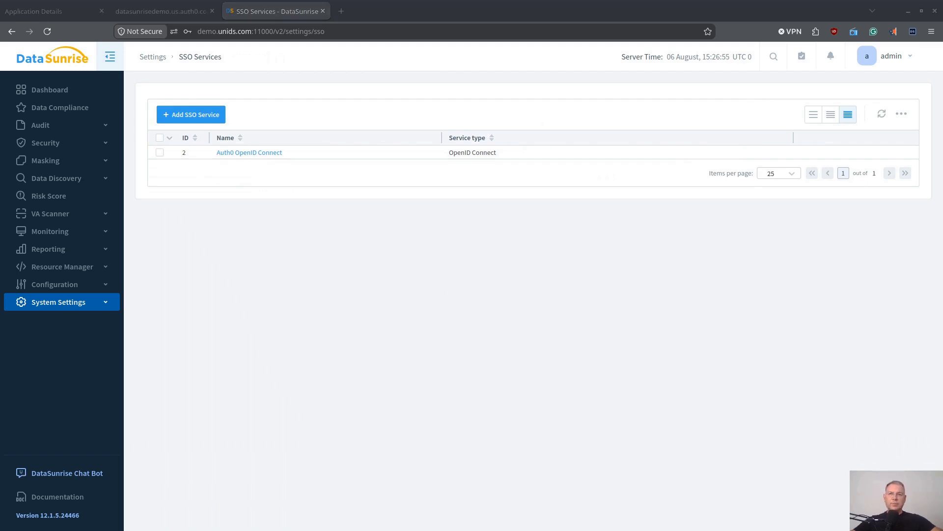
Step: View the Access Control users list showing only admin, then return to Auth0's application settings
click(106, 305)
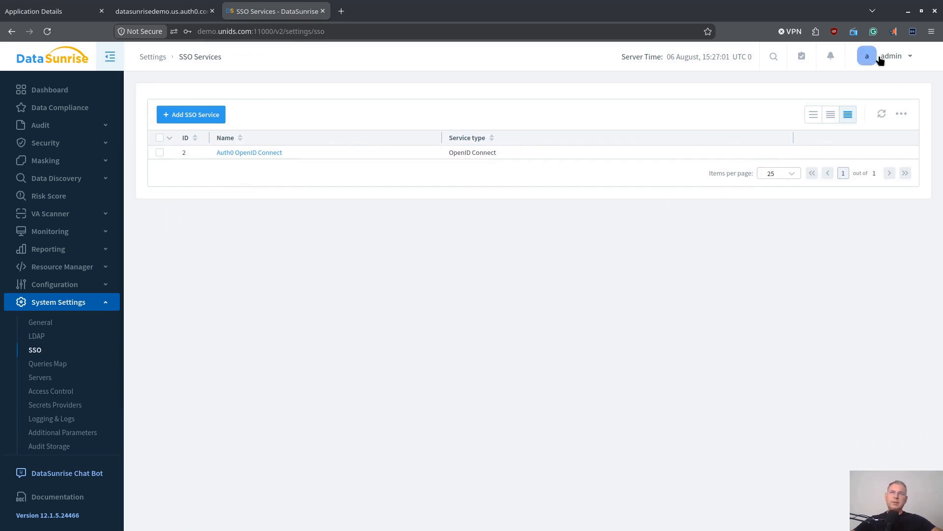
scroll(78, 384, down, 2)
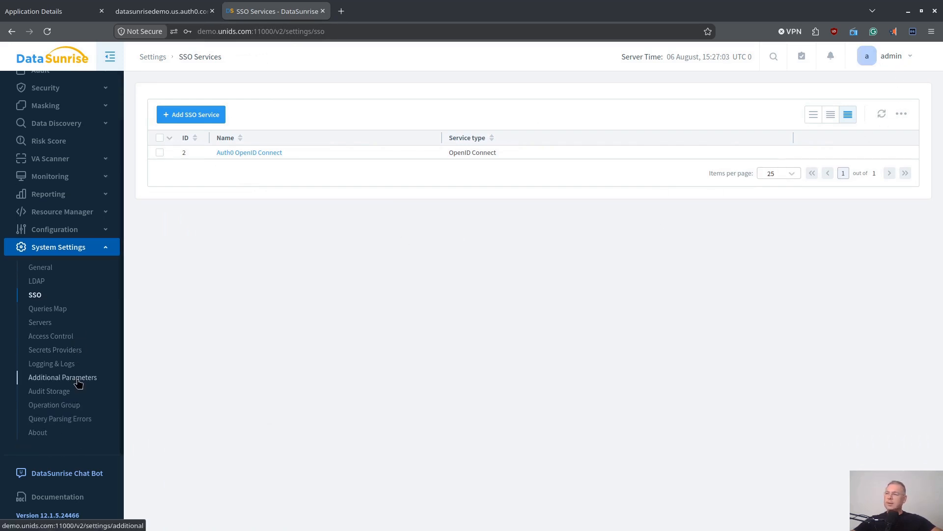
click(42, 338)
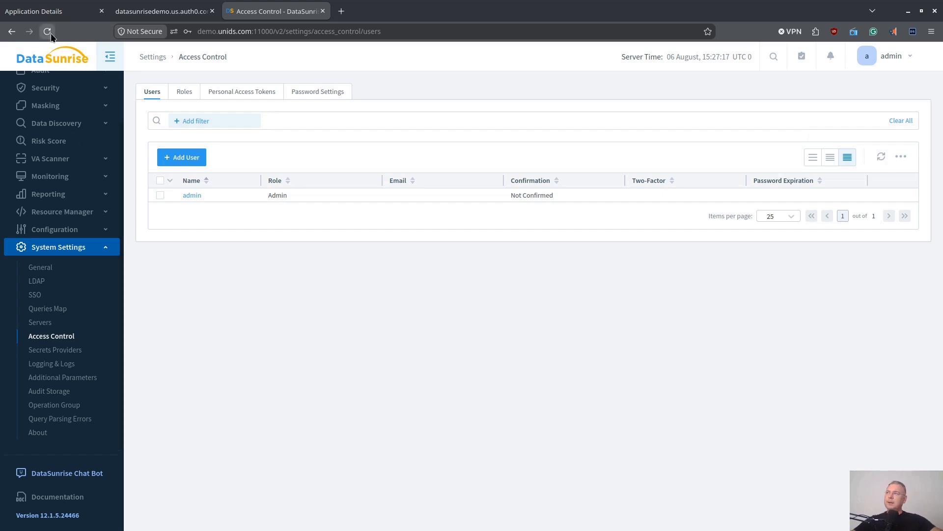
click(45, 14)
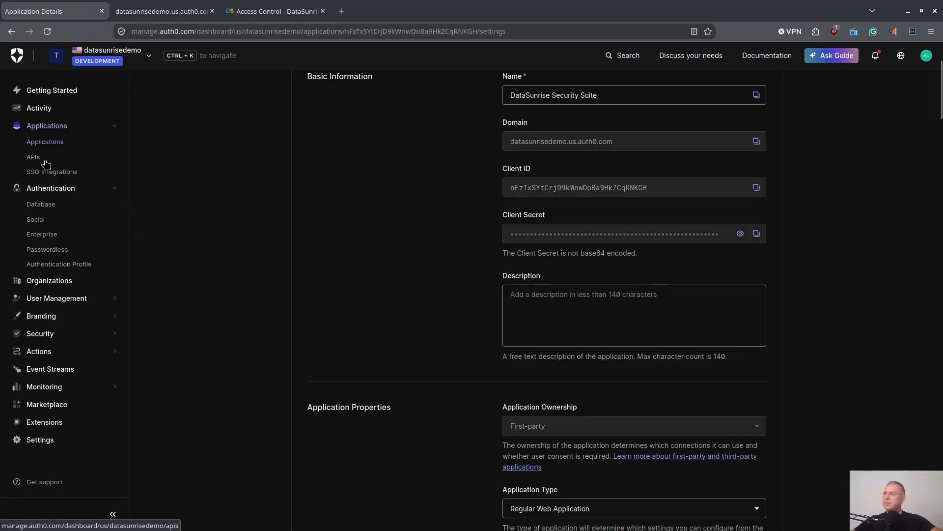
Step: Copy the single Auth0 user's e-mail address from User Management > Users, then return to DataSunrise
click(61, 298)
click(32, 315)
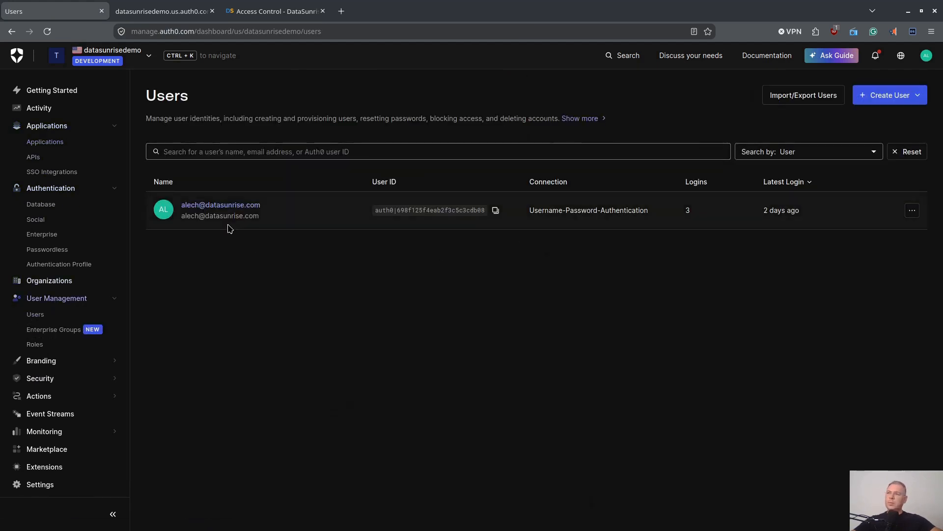
drag(273, 210, 180, 208)
key(ctrl+c)
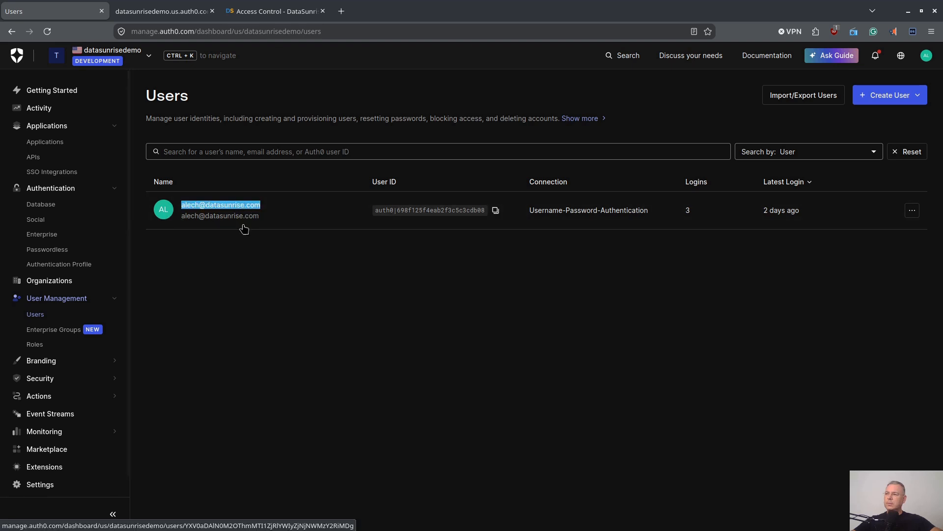
click(275, 14)
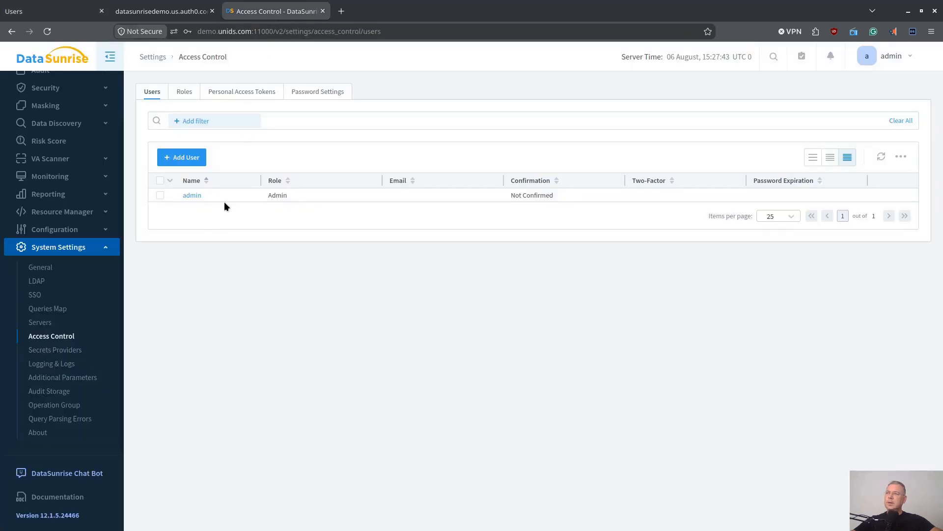
Step: Open the admin user and scroll to its Single Sign-On Connections section
click(193, 197)
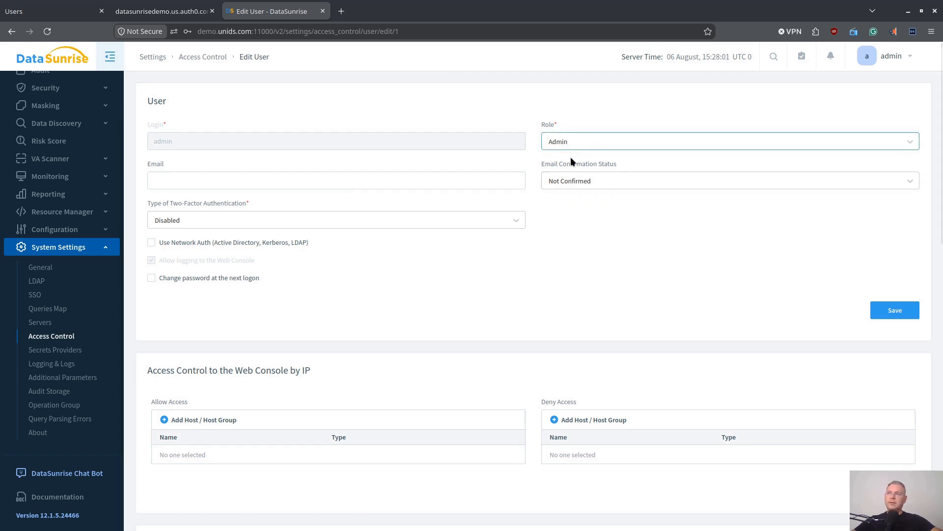
scroll(600, 223, down, 3)
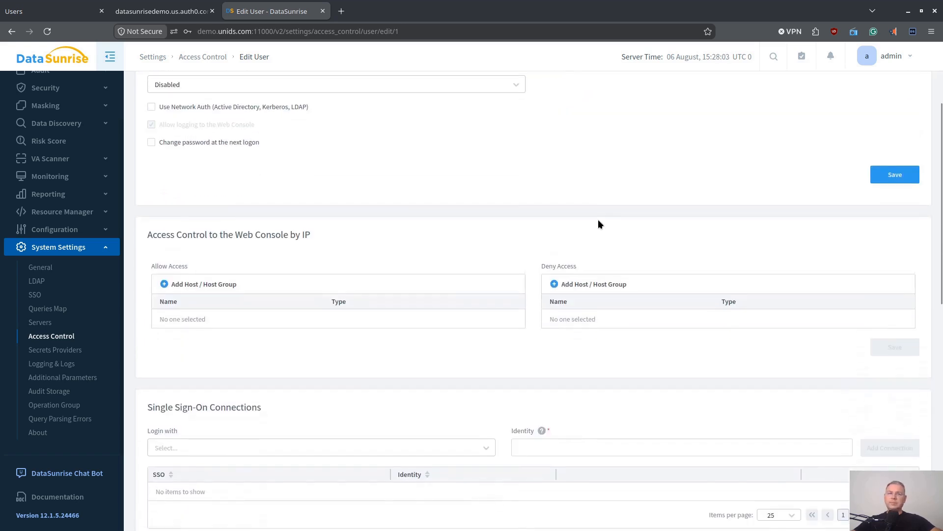
scroll(594, 231, down, 3)
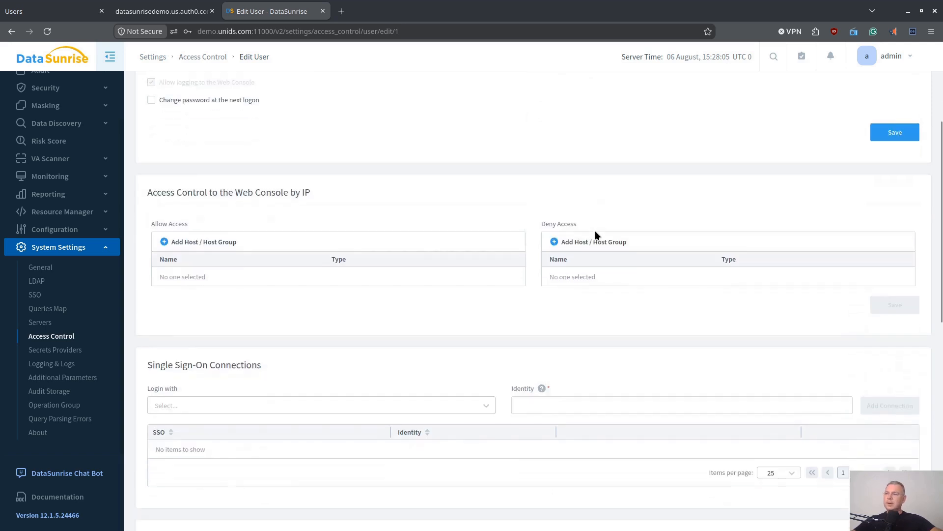
scroll(596, 214, up, 3)
scroll(593, 215, down, 3)
scroll(594, 215, down, 1)
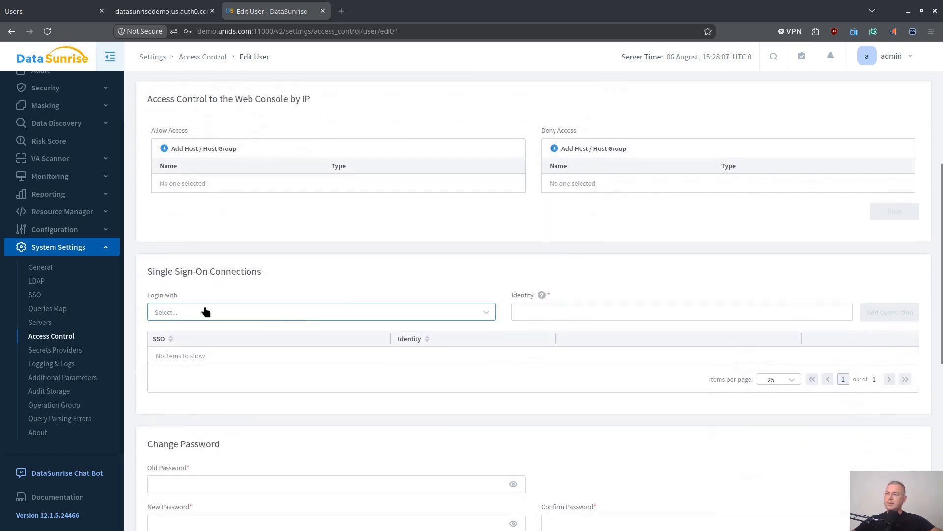
Step: Add an Auth0 OpenID Connect connection using the Auth0 user's e-mail as identity
click(175, 312)
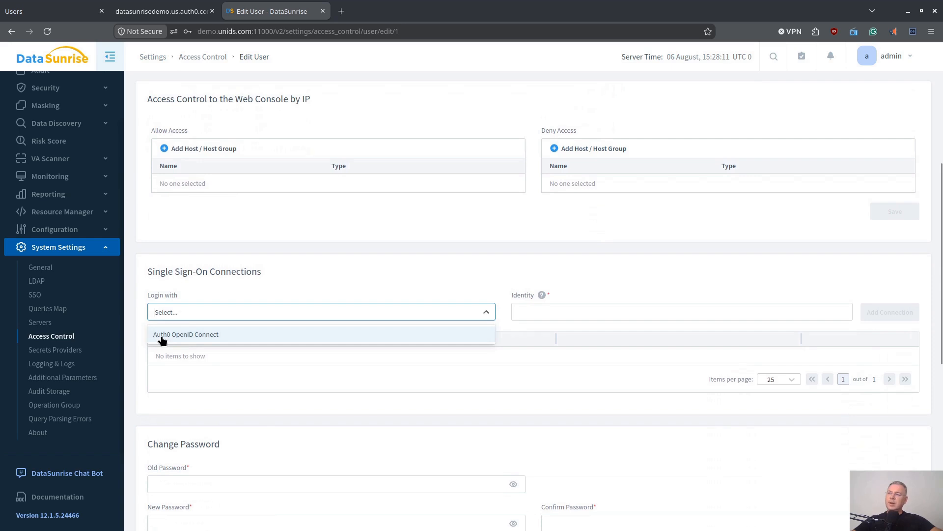
click(186, 335)
click(558, 311)
key(ctrl+v)
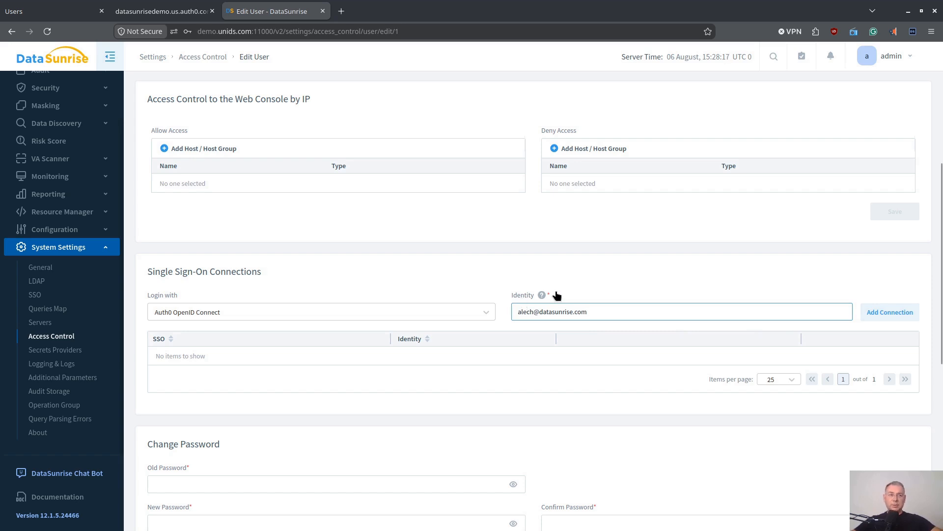
click(876, 314)
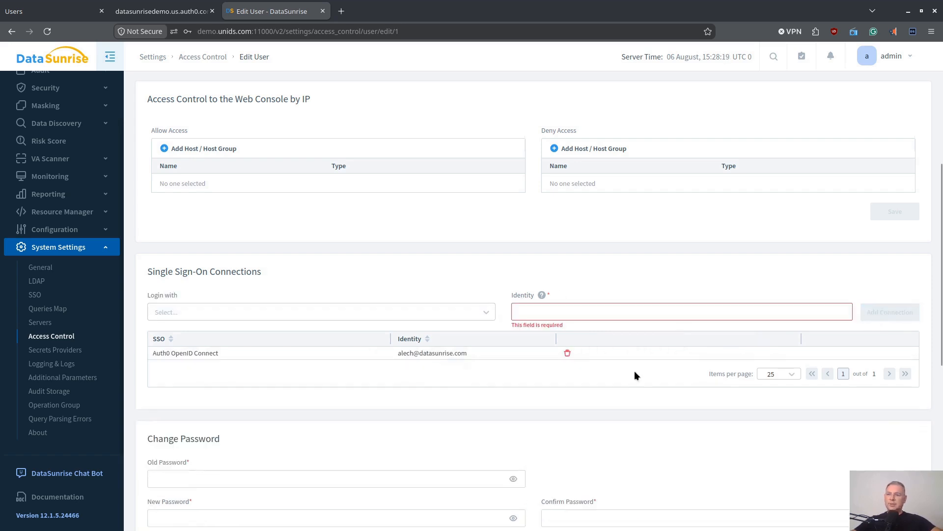
Step: Save the admin user's settings and log out of DataSunrise
scroll(373, 283, up, 5)
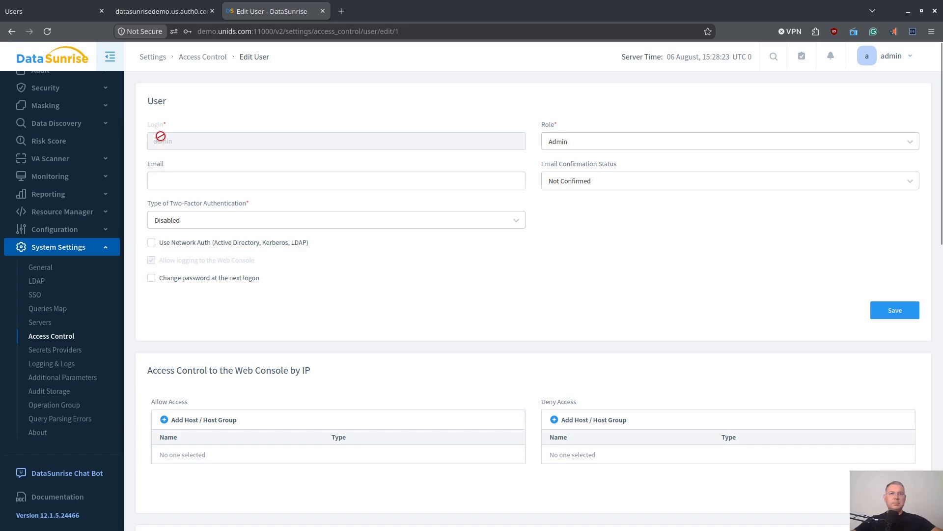
scroll(403, 325, down, 5)
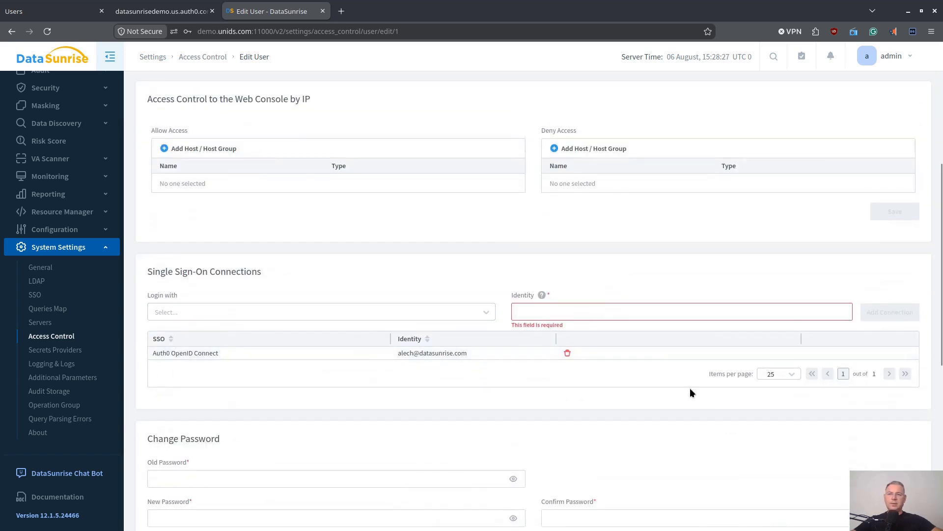
scroll(671, 392, down, 4)
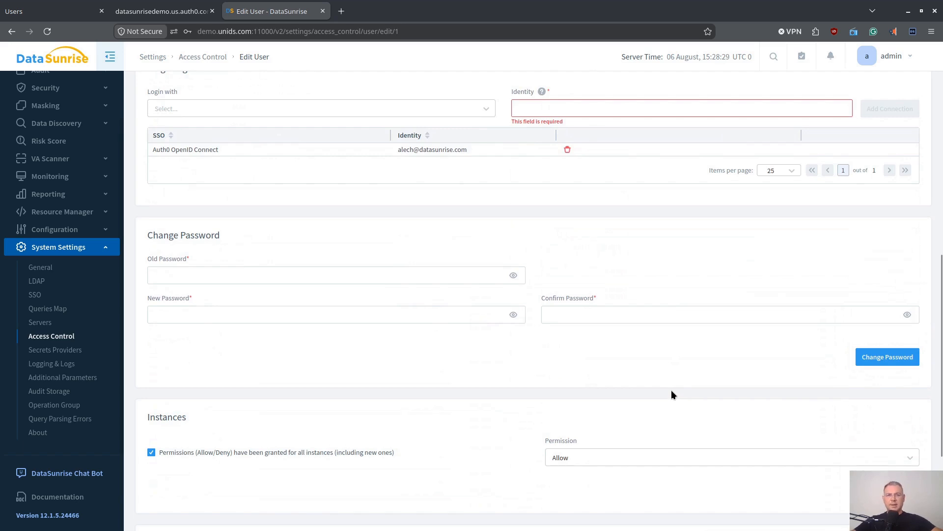
scroll(571, 338, down, 3)
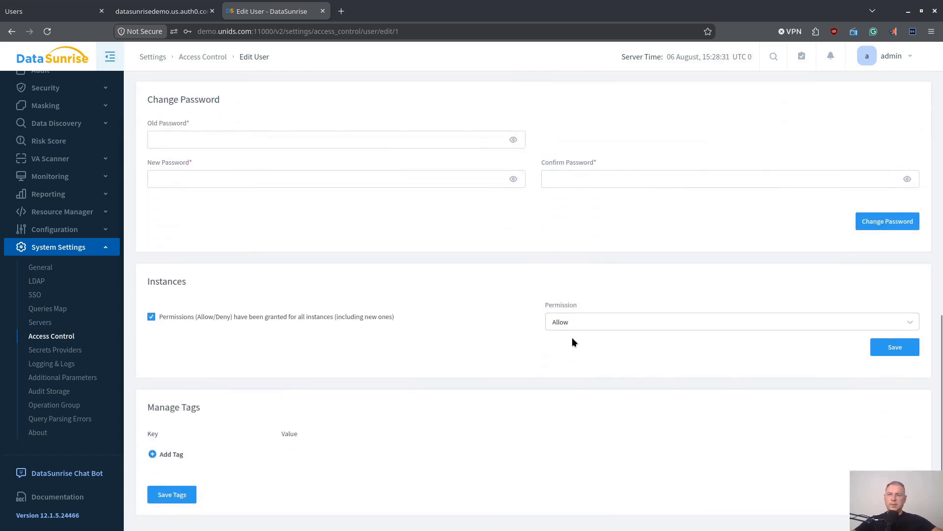
scroll(452, 302, up, 4)
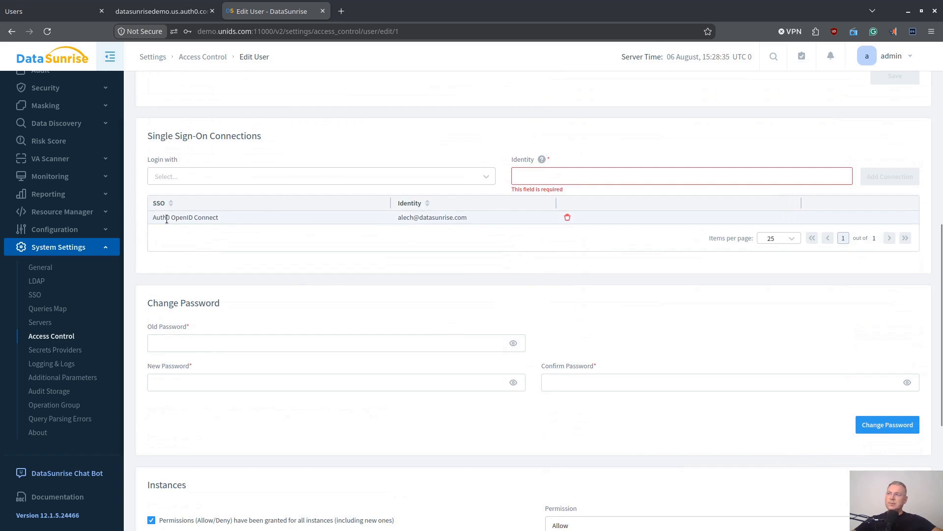
scroll(456, 216, up, 8)
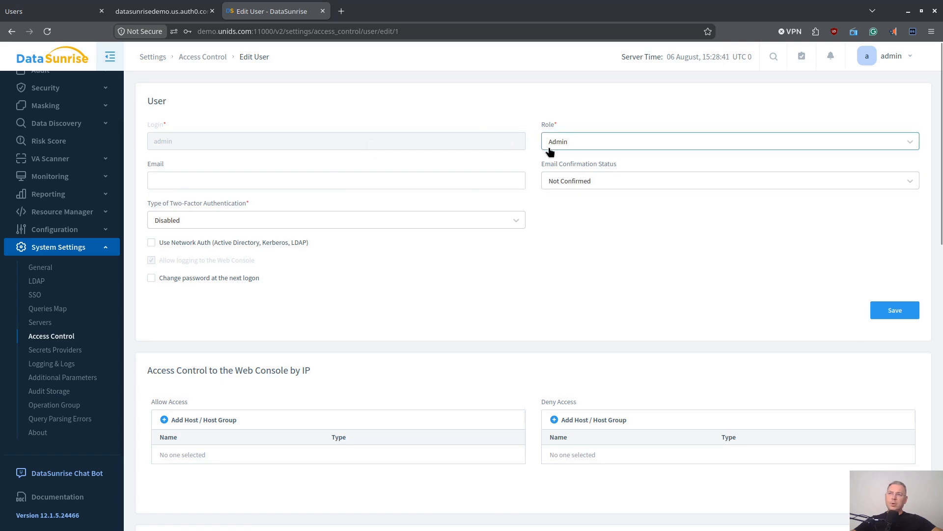
scroll(337, 245, down, 10)
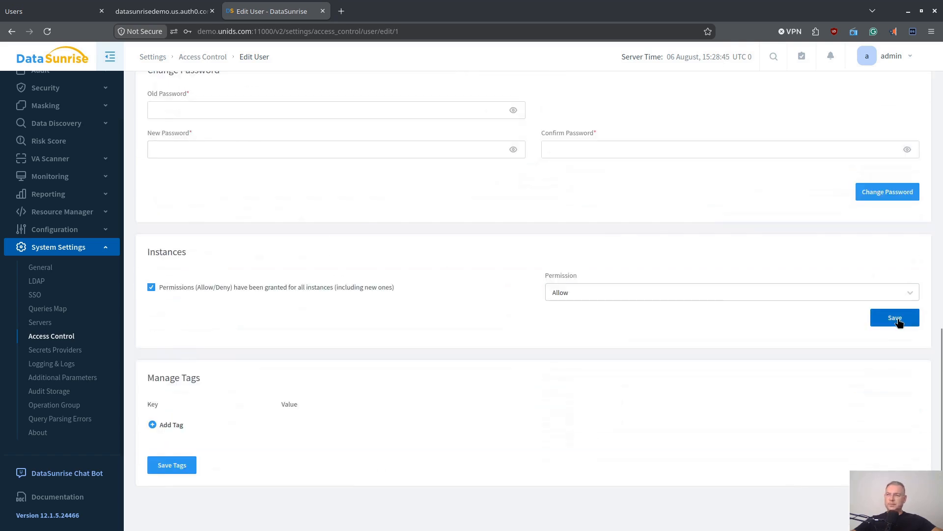
click(897, 320)
click(891, 58)
click(859, 109)
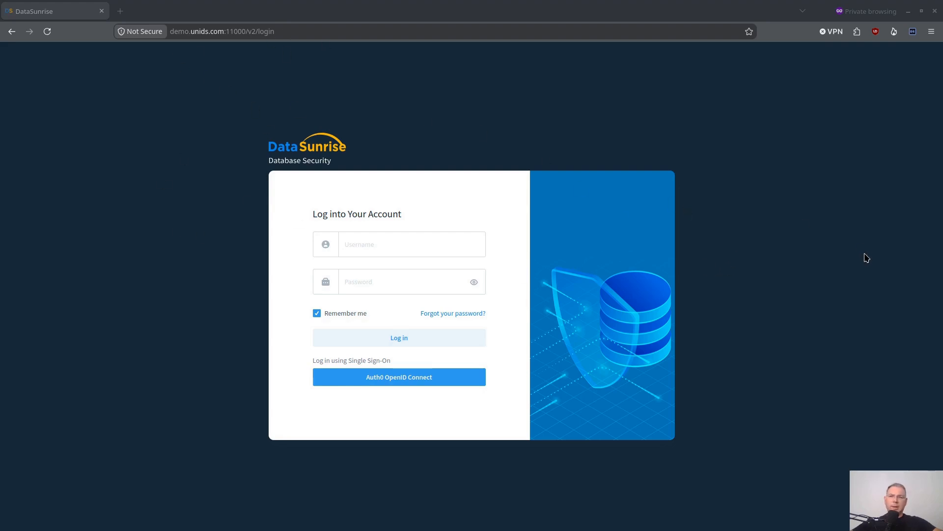
Step: Choose the Auth0 OpenID Connect option on the private window's DataSunrise login page
click(410, 382)
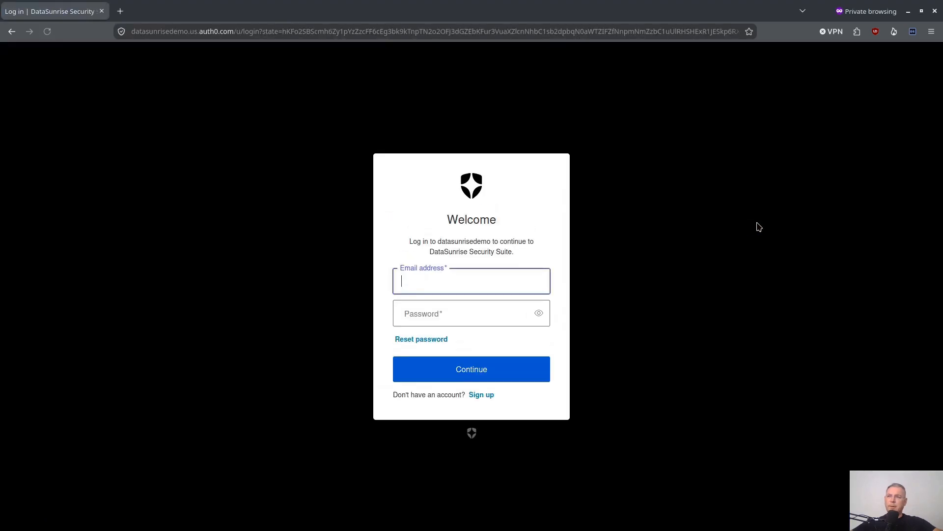
Step: Enter the Auth0 user's e-mail and password on the Welcome page and continue
click(423, 298)
click(475, 316)
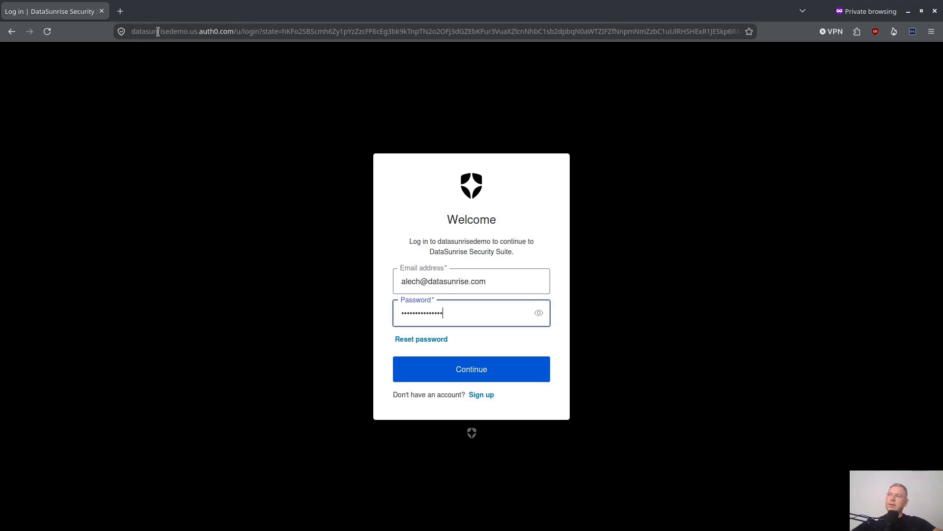
click(516, 372)
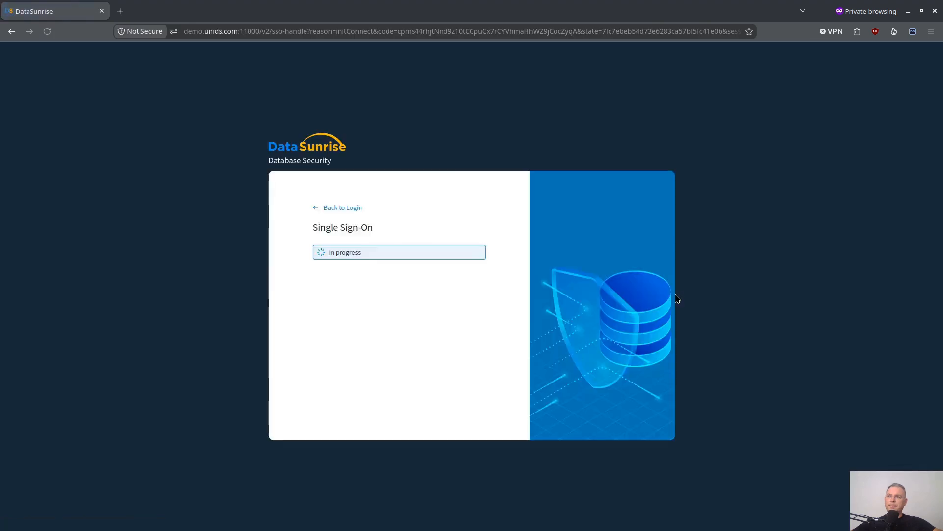